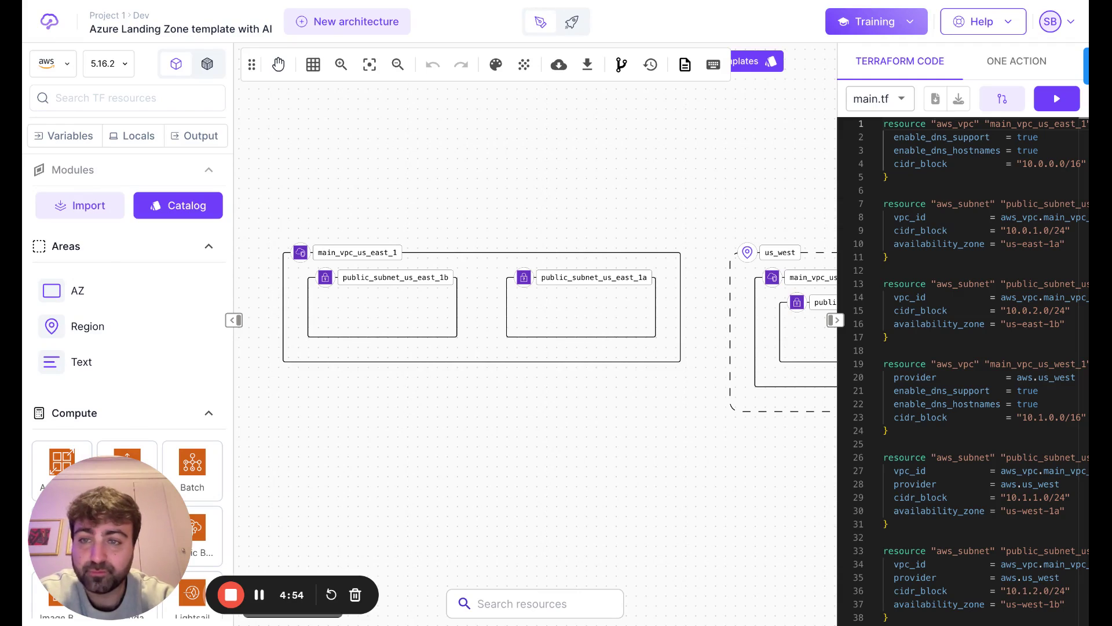
{"action": "scroll", "coordinate": [163, 352], "scroll_direction": "down", "scroll_amount": 3}
Place an Autoscaling Group in public_subnet_us_east_1b, check its region, then close its properties.
{"action": "left_click", "coordinate": [126, 304]}
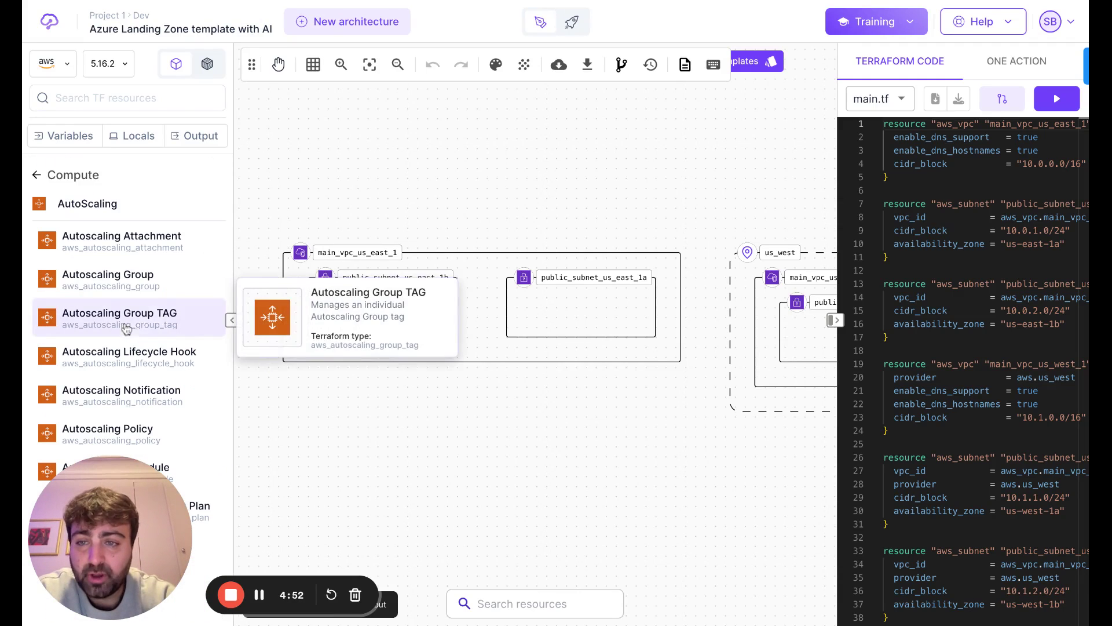
{"action": "mouse_move", "coordinate": [130, 277]}
{"action": "left_mouse_down"}
{"action": "mouse_move", "coordinate": [154, 279]}
{"action": "mouse_move", "coordinate": [499, 187]}
{"action": "left_mouse_up"}
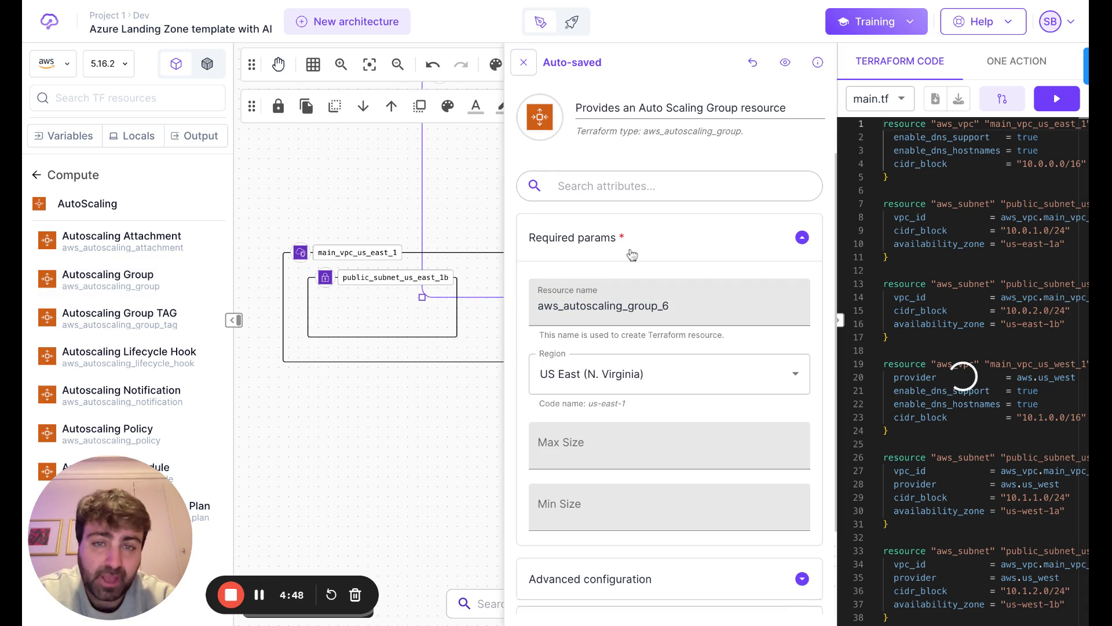
{"action": "scroll", "coordinate": [632, 255], "scroll_direction": "down", "scroll_amount": 2}
{"action": "left_click", "coordinate": [591, 273]}
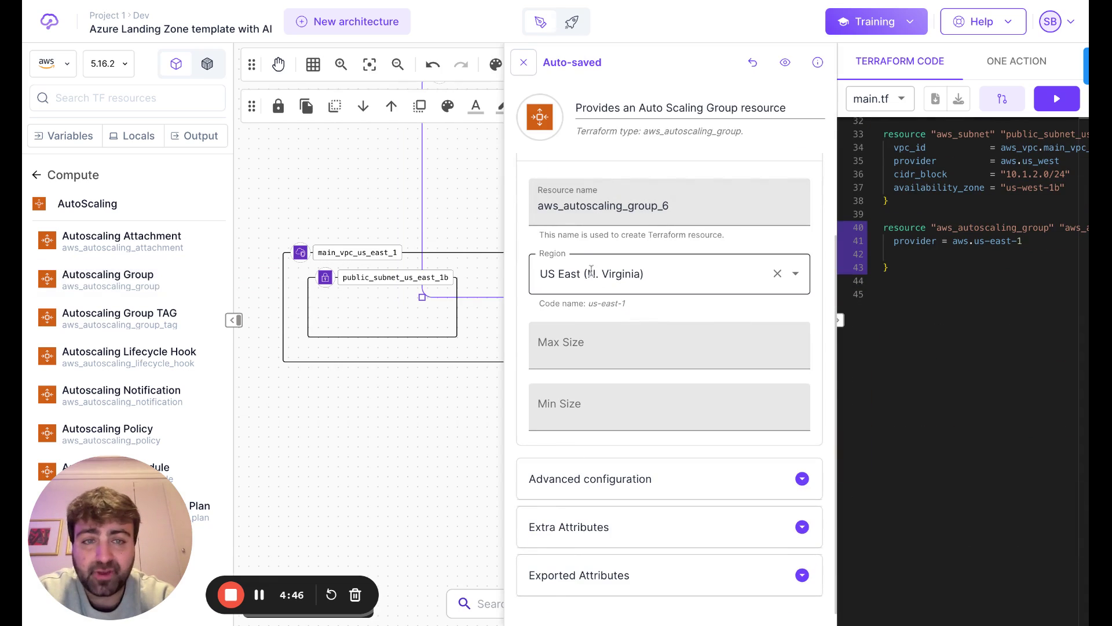
{"action": "scroll", "coordinate": [912, 202], "scroll_direction": "up", "scroll_amount": 3}
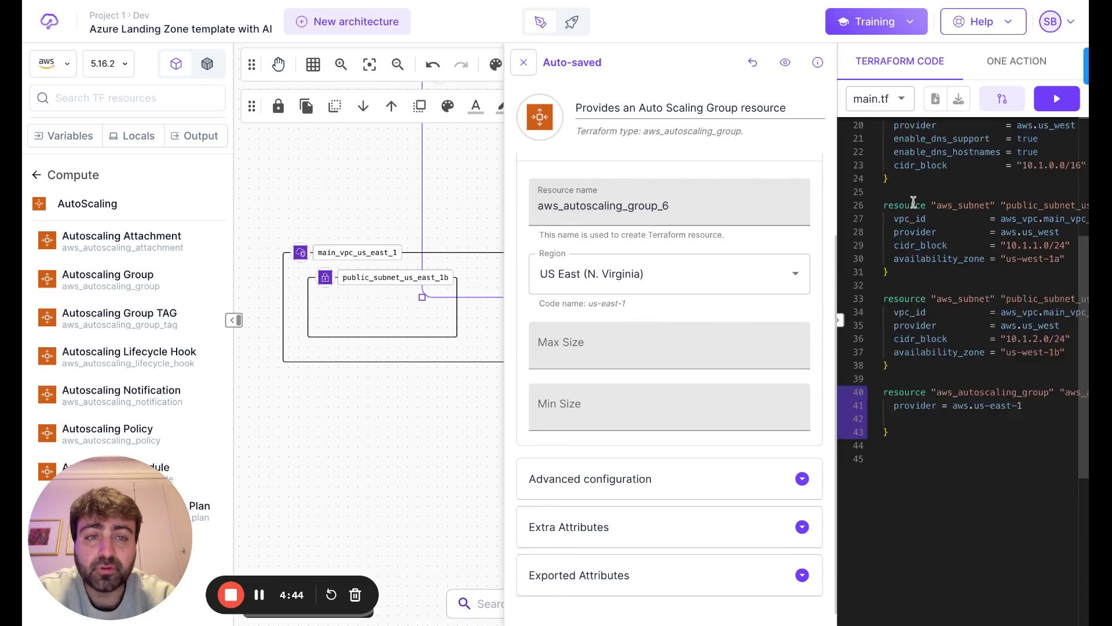
{"action": "scroll", "coordinate": [917, 305], "scroll_direction": "up", "scroll_amount": 3}
{"action": "scroll", "coordinate": [918, 311], "scroll_direction": "down", "scroll_amount": 10}
{"action": "scroll", "coordinate": [919, 311], "scroll_direction": "up", "scroll_amount": 8}
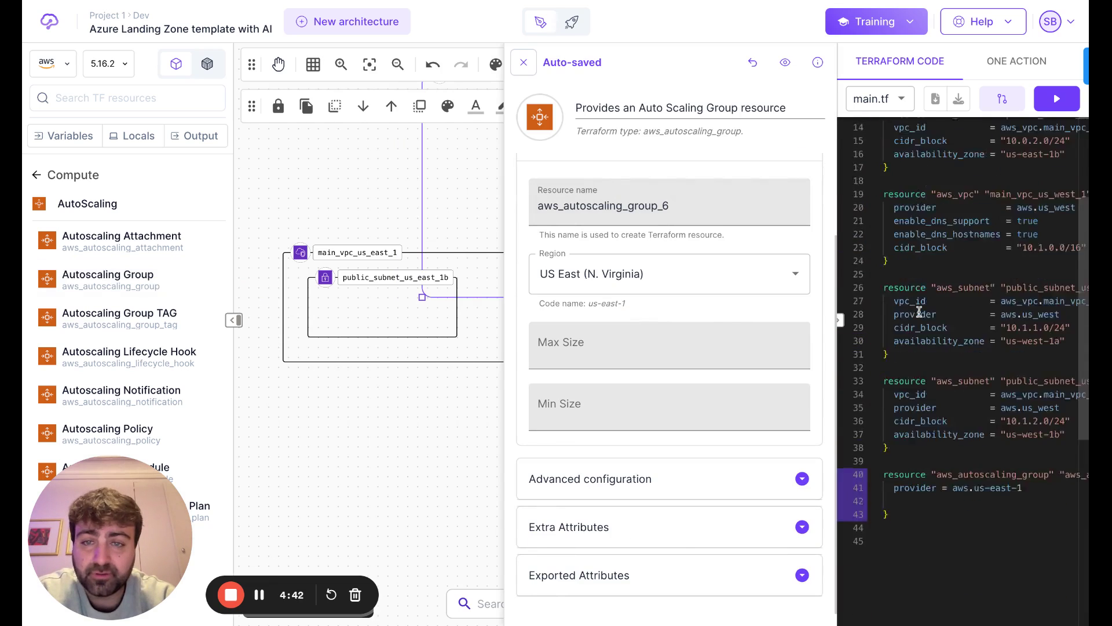
{"action": "left_click", "coordinate": [524, 62]}
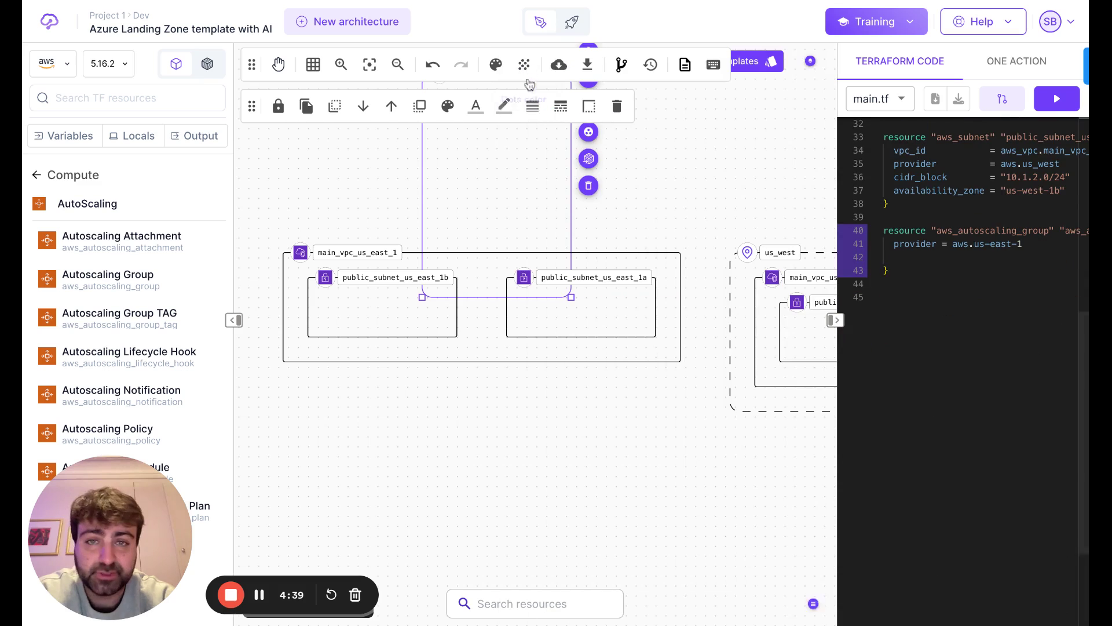
{"action": "left_click", "coordinate": [338, 210]}
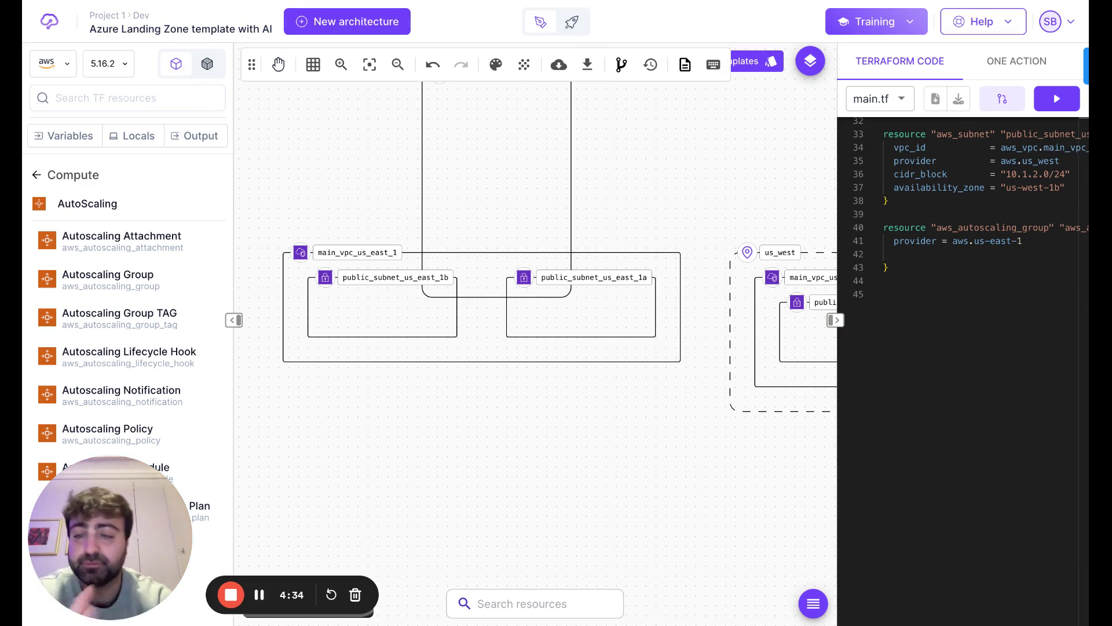
Start a new architecture using the Create with AI option.
{"action": "left_click", "coordinate": [347, 21]}
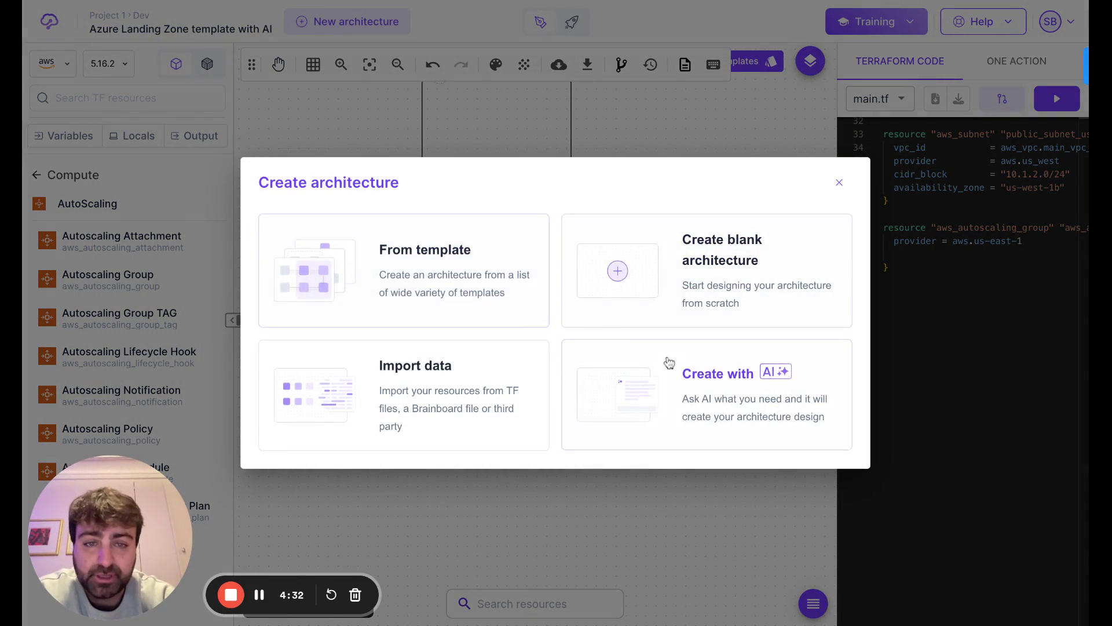
{"action": "left_click", "coordinate": [668, 390]}
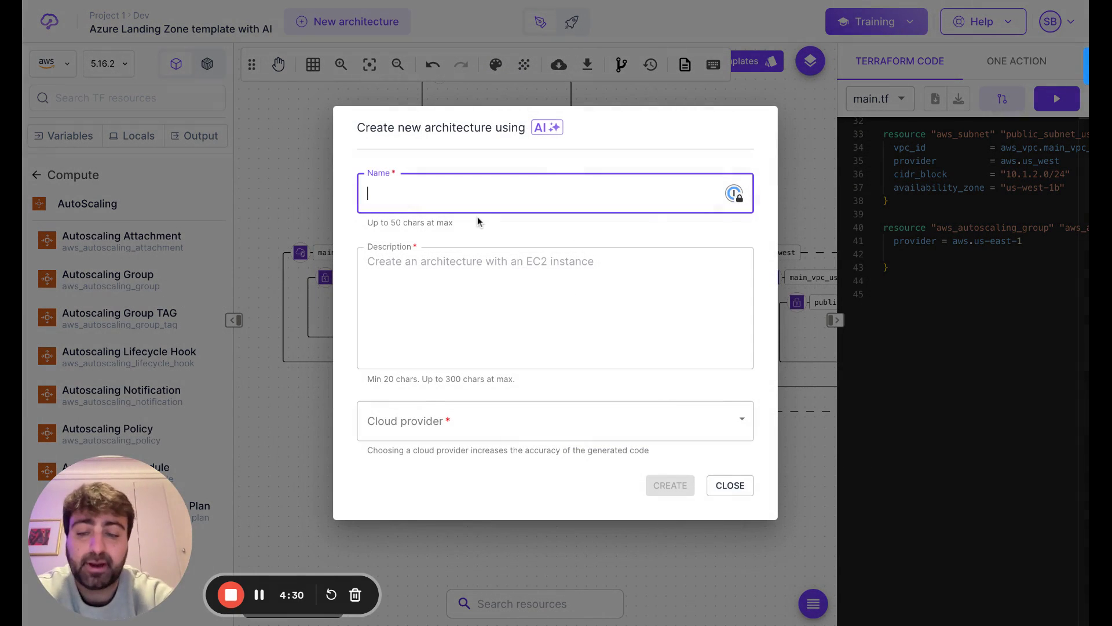
{"action": "type", "text": "AWS L"}
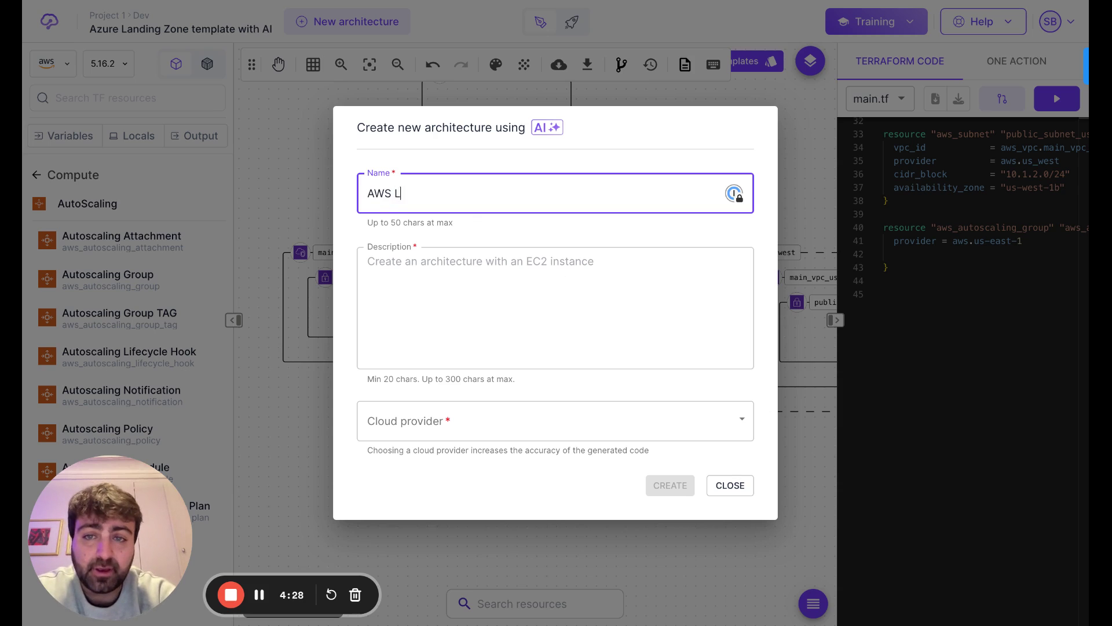
{"action": "type", "text": "anding Zon e"}
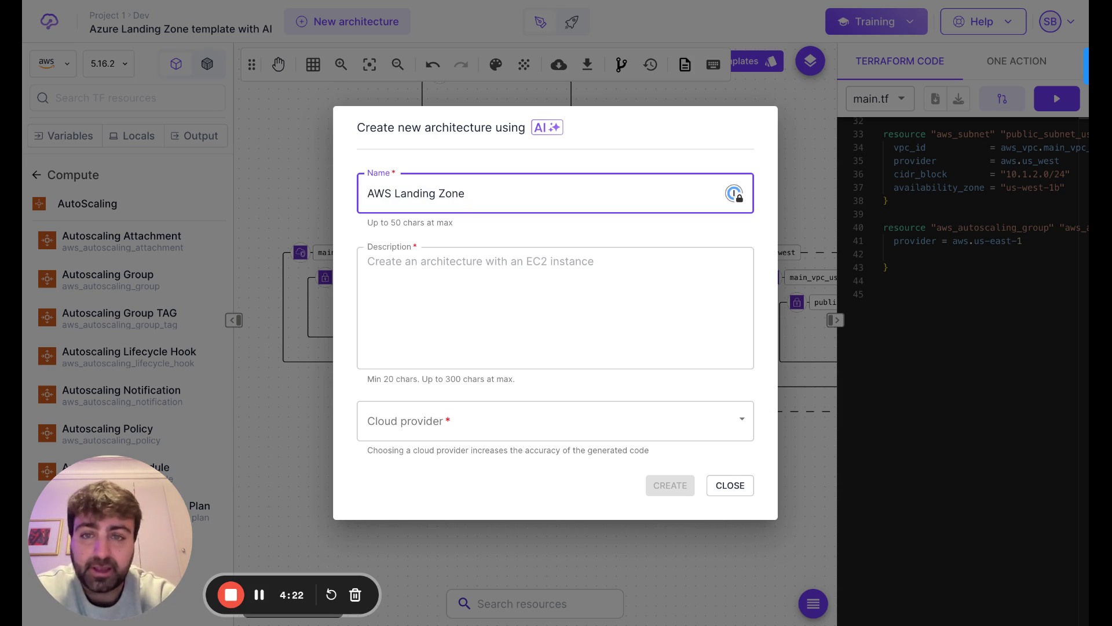
{"action": "type", "text": "with "}
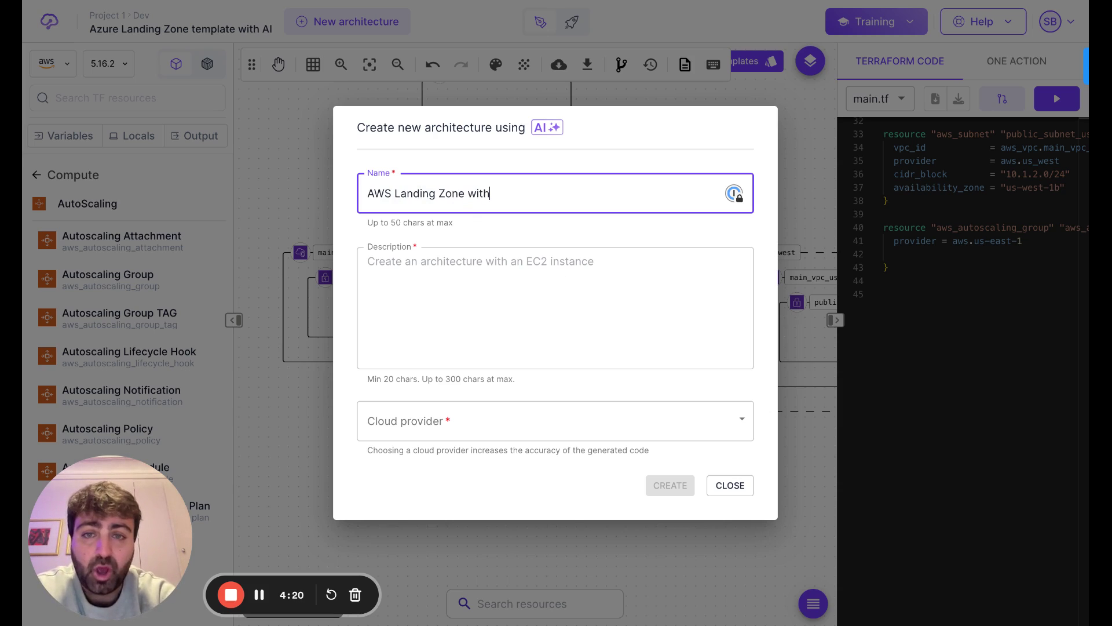
{"action": "type", "text": "security a"}
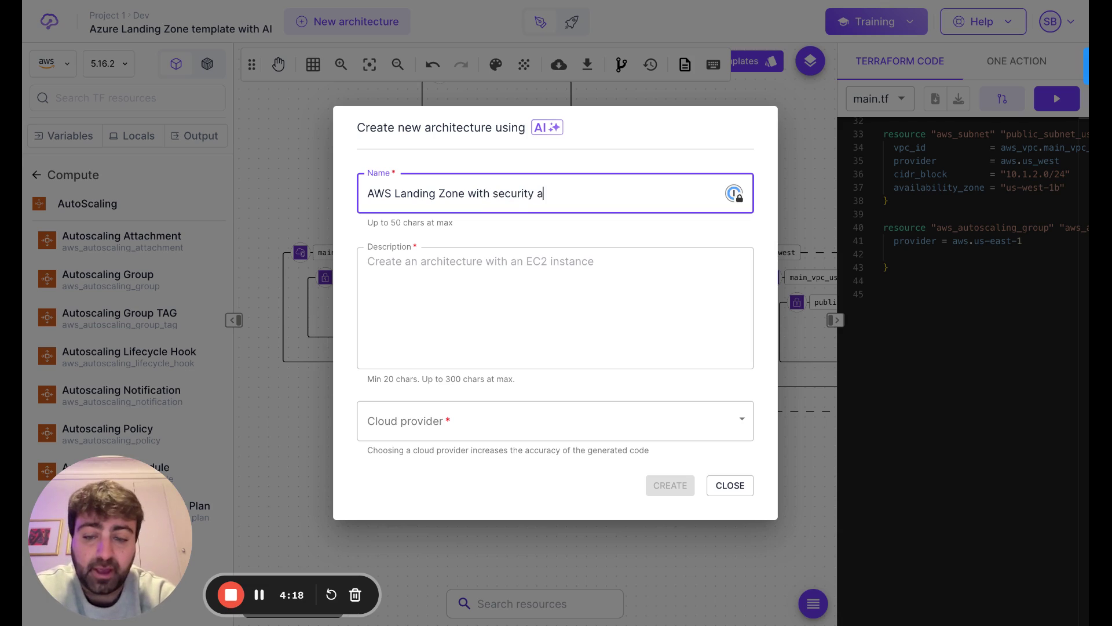
{"action": "type", "text": "ccess"}
Write the Landing Zone description asking for 10 resources and 2 data resources.
{"action": "left_click", "coordinate": [438, 310]}
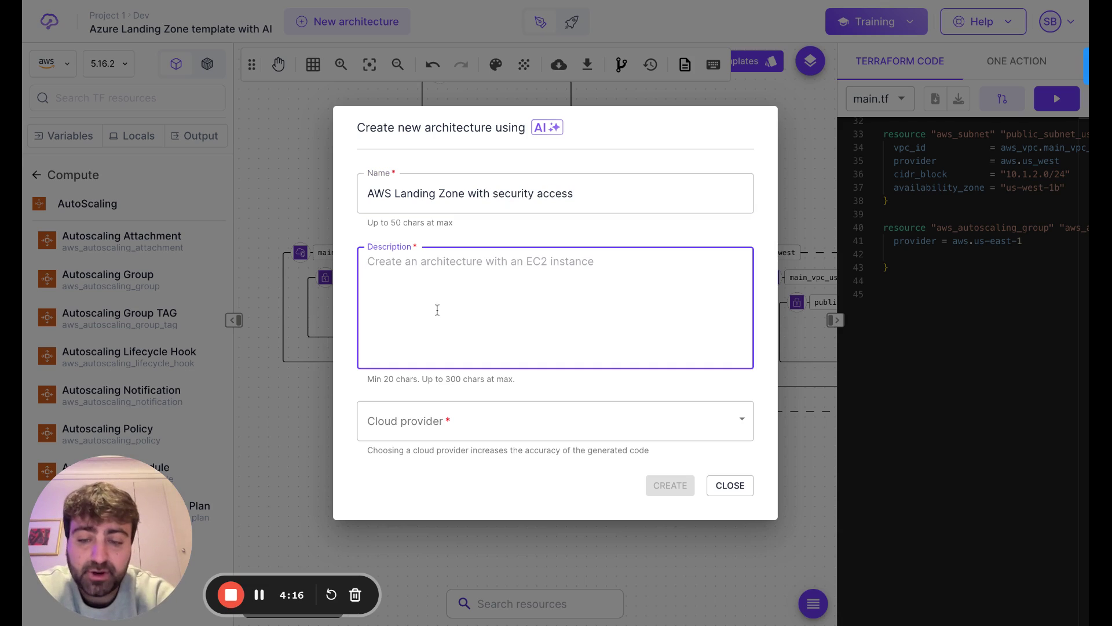
{"action": "type", "text": "AWS"}
{"action": "key", "text": "BackSpace"}
{"action": "key", "text": "BackSpace"}
{"action": "key", "text": "BackSpace"}
{"action": "type", "text": "Lan"}
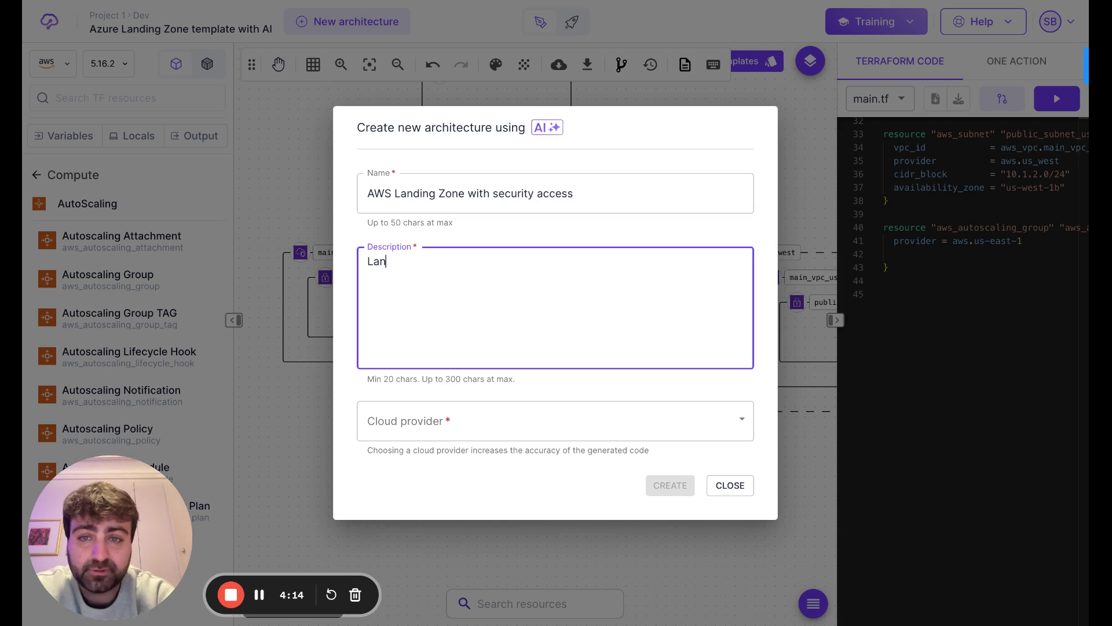
{"action": "type", "text": "ding Zone with"}
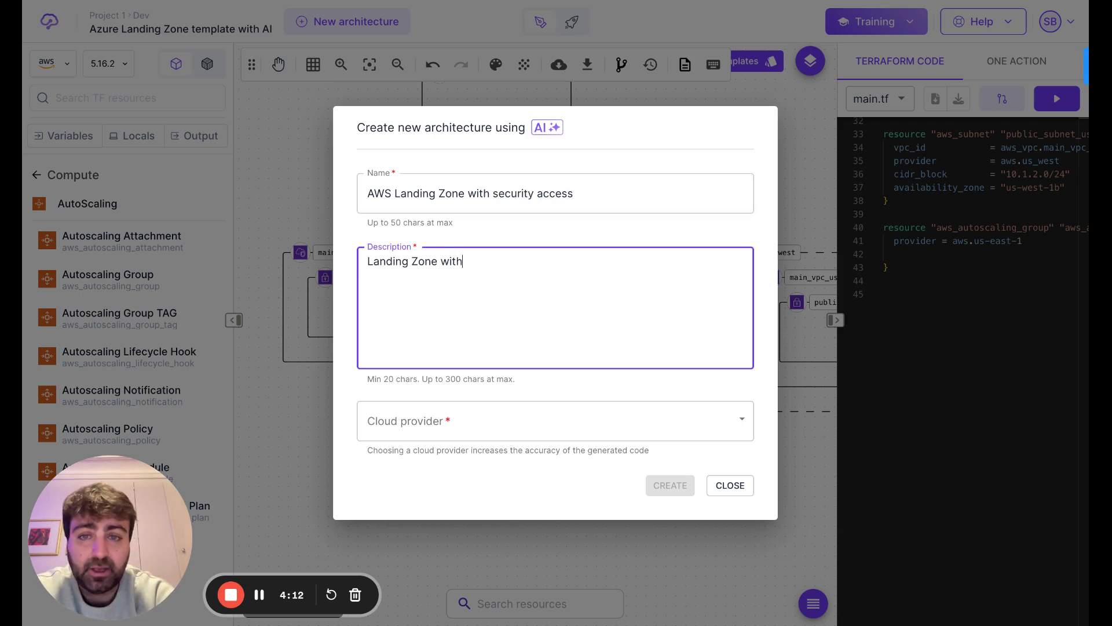
{"action": "type", "text": " S"}
{"action": "key", "text": "BackSpace"}
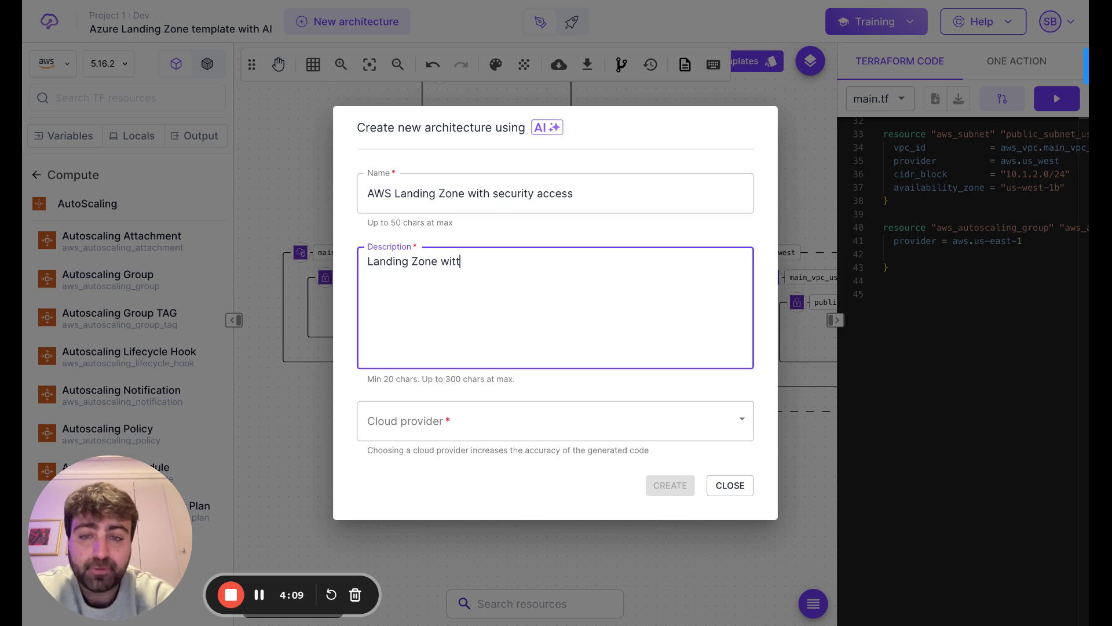
{"action": "type", "text": "h at least"}
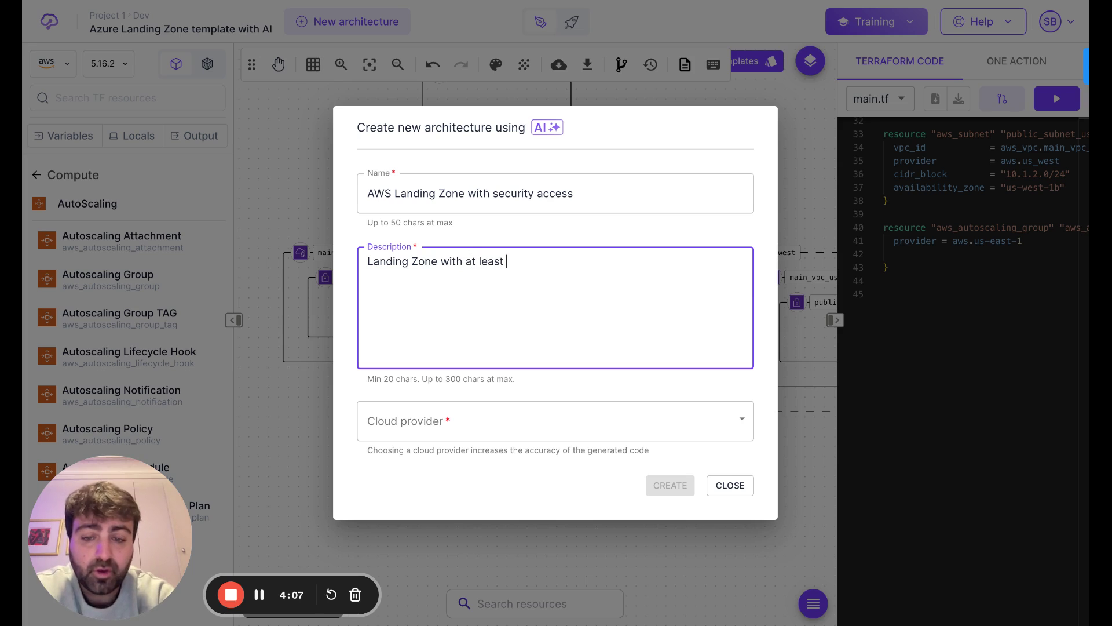
{"action": "type", "text": "10 resources and "}
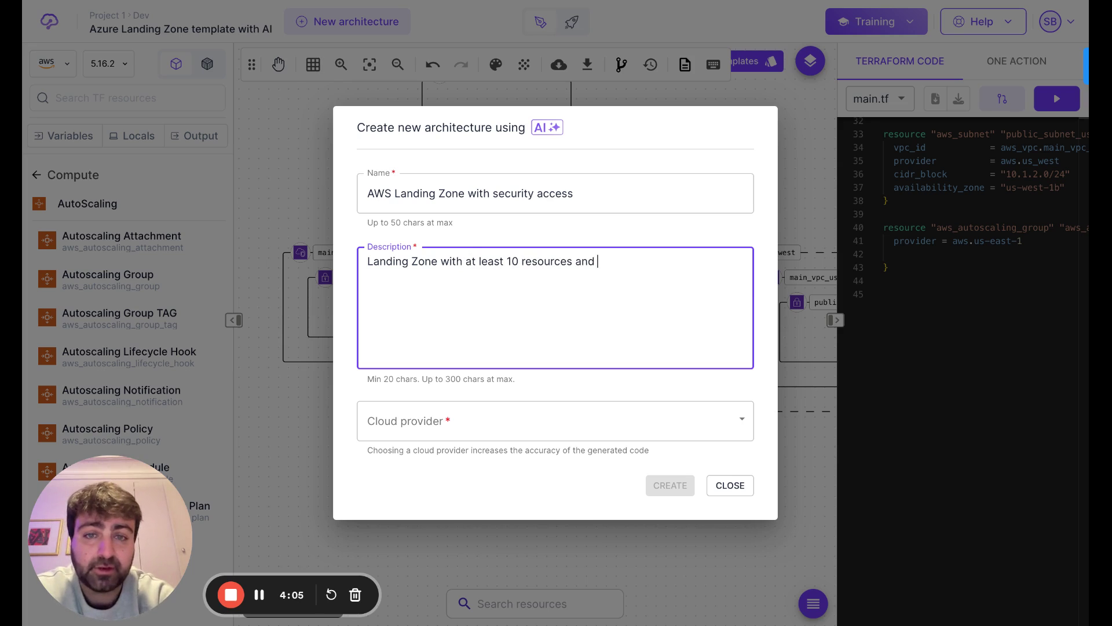
{"action": "type", "text": "2 data resu"}
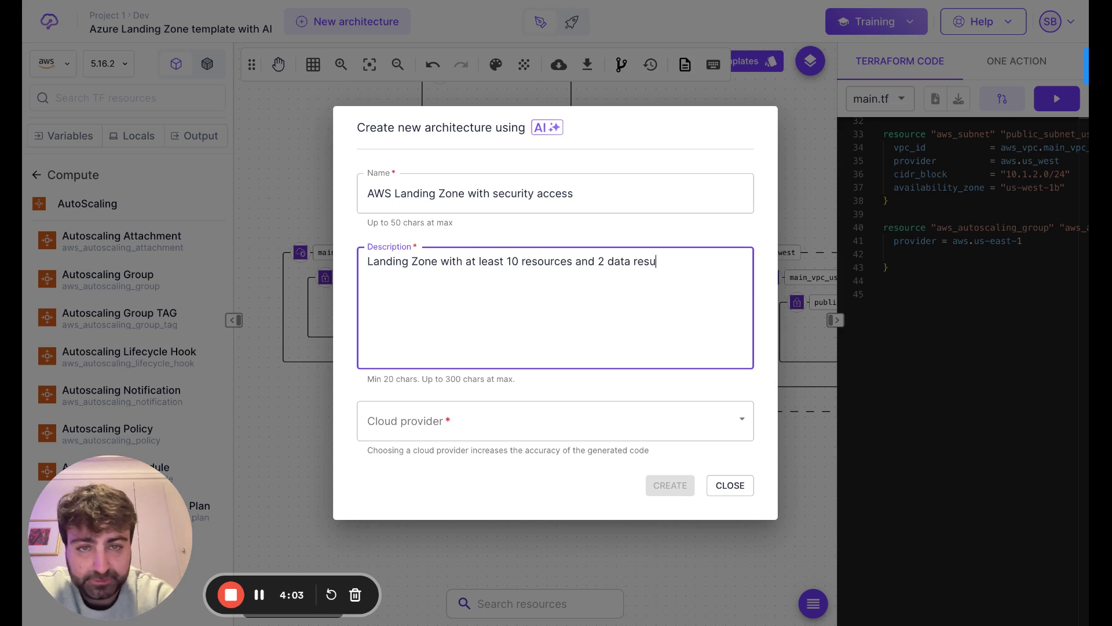
{"action": "key", "text": "BackSpace"}
{"action": "type", "text": "ources"}
Set the cloud provider to Amazon Web Services.
{"action": "left_click", "coordinate": [419, 420]}
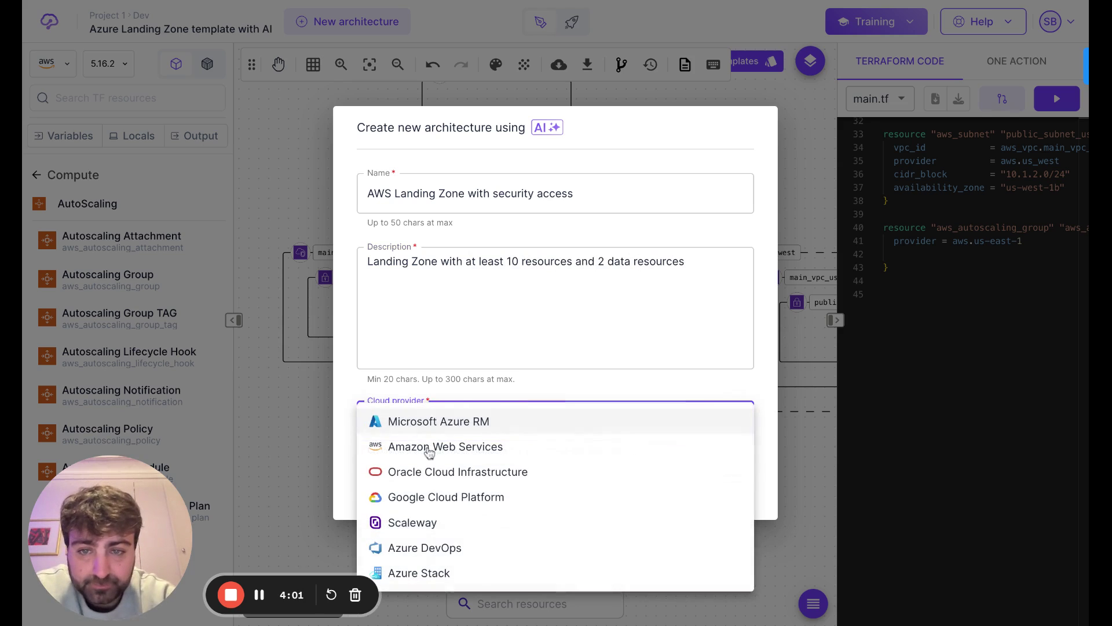
{"action": "left_click", "coordinate": [430, 450]}
{"action": "left_click", "coordinate": [550, 422]}
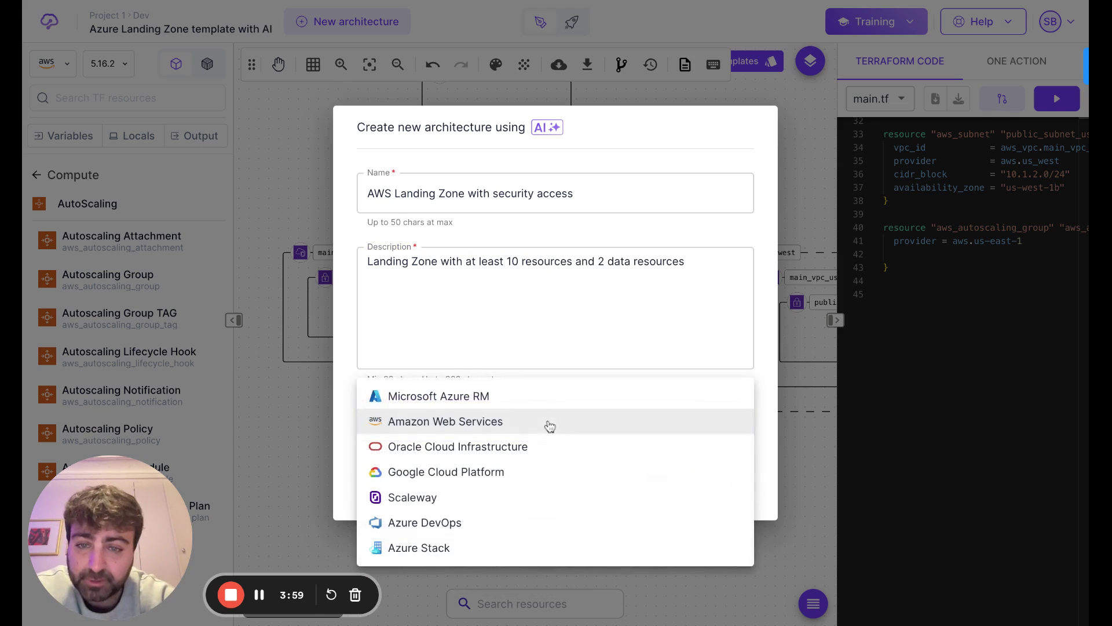
{"action": "left_click", "coordinate": [534, 432]}
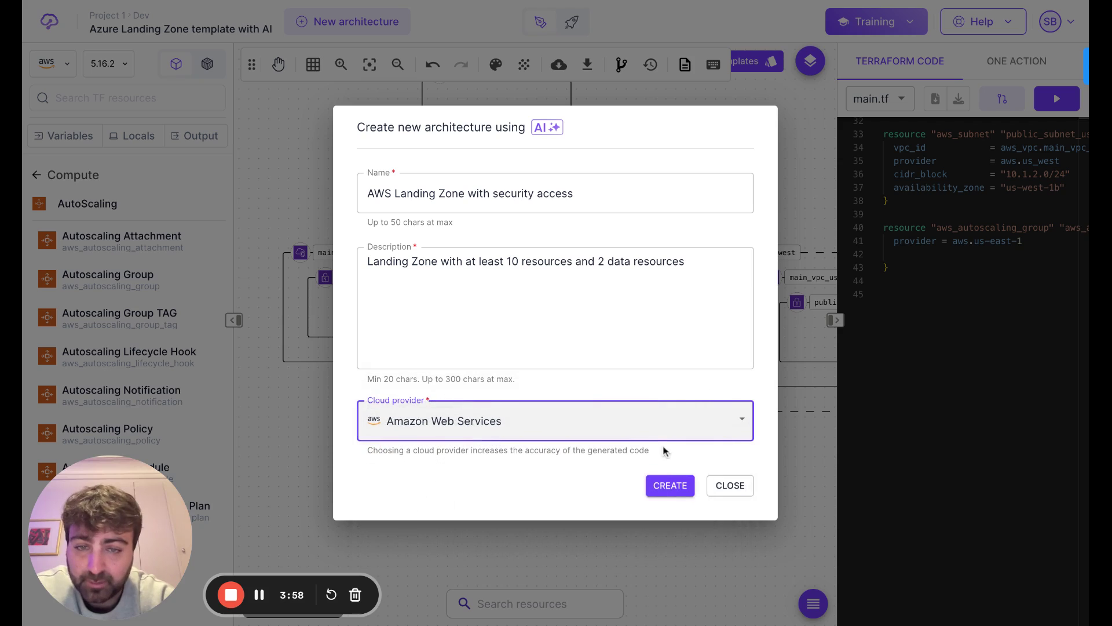
Generate the architecture and wait for the VPC diagram and main.tf code.
{"action": "left_click", "coordinate": [666, 487]}
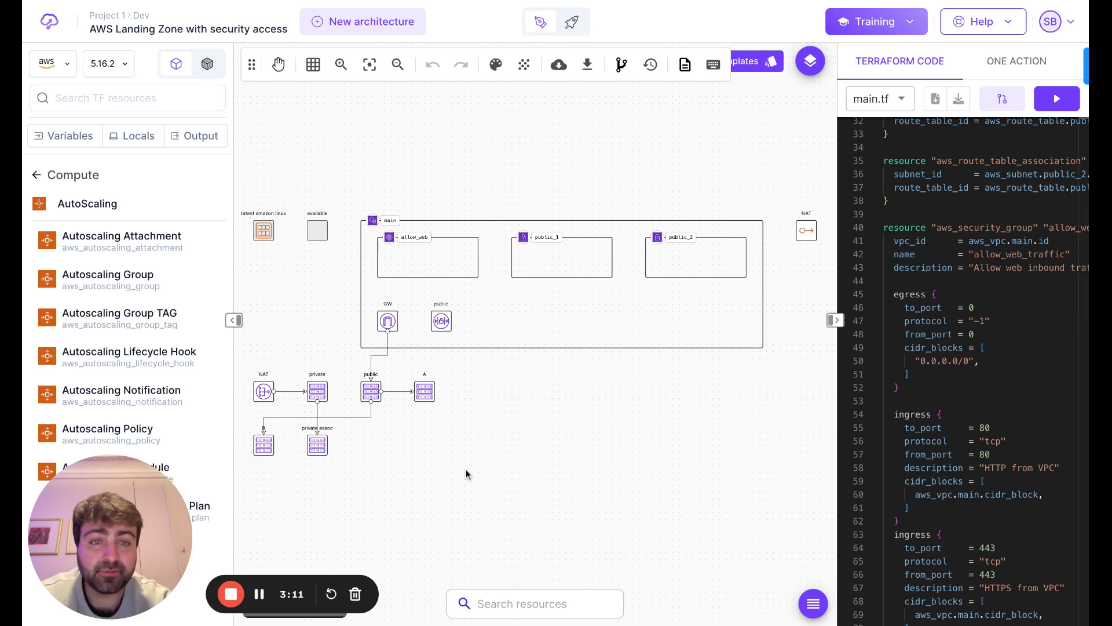
Select the allow_web security group inside the main VPC to view its Terraform.
{"action": "left_click_drag", "start_coordinate": [507, 427], "coordinate": [531, 426]}
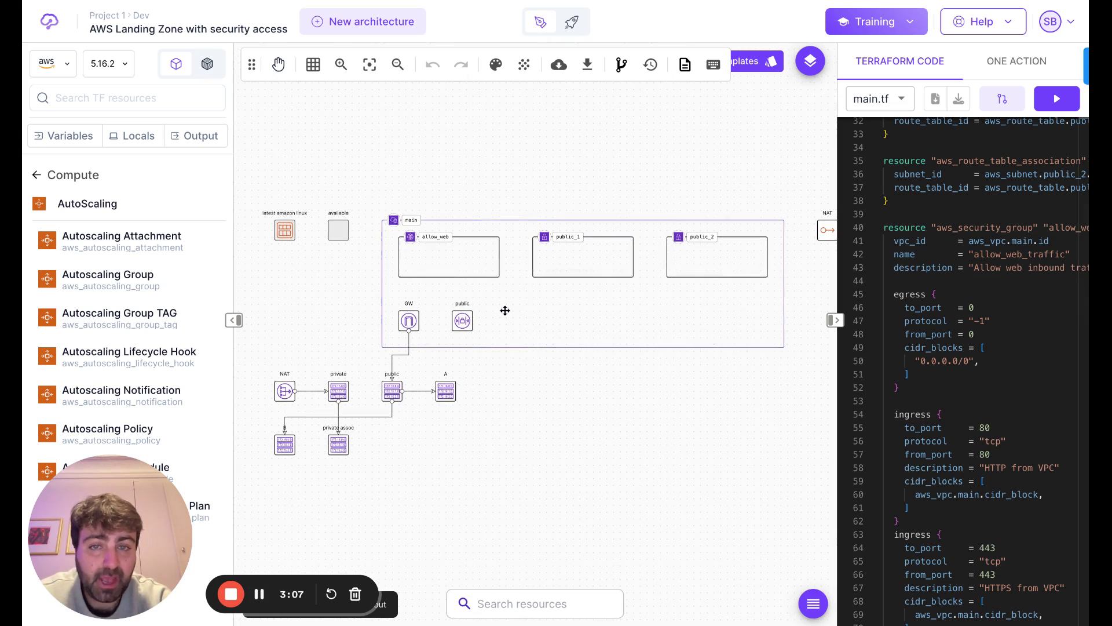
{"action": "left_click_drag", "start_coordinate": [621, 229], "coordinate": [612, 232]}
{"action": "left_click", "coordinate": [426, 256]}
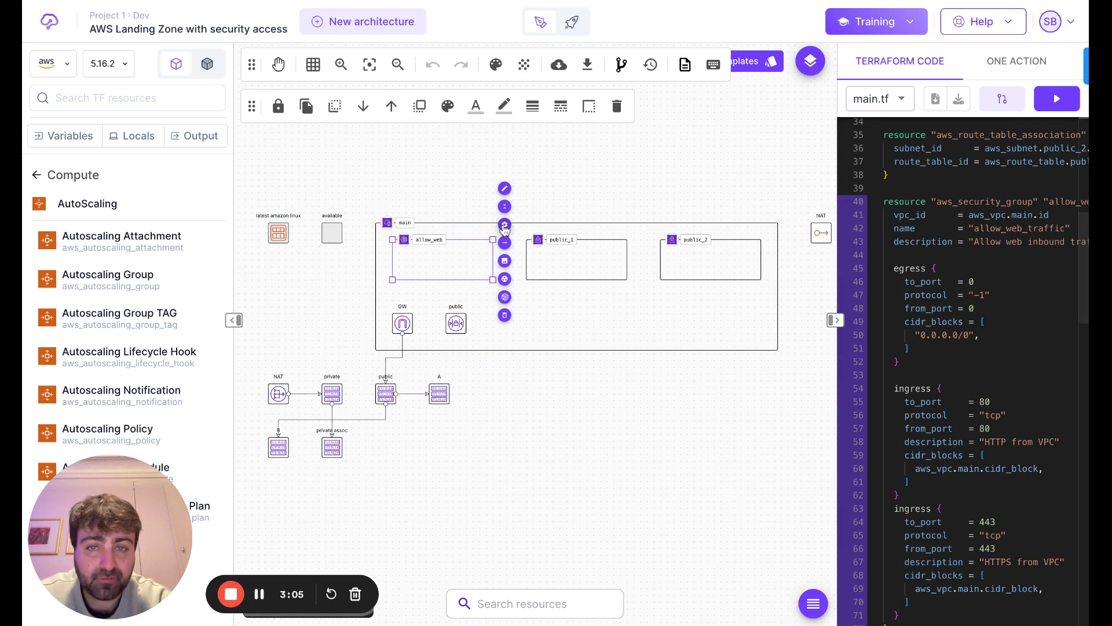